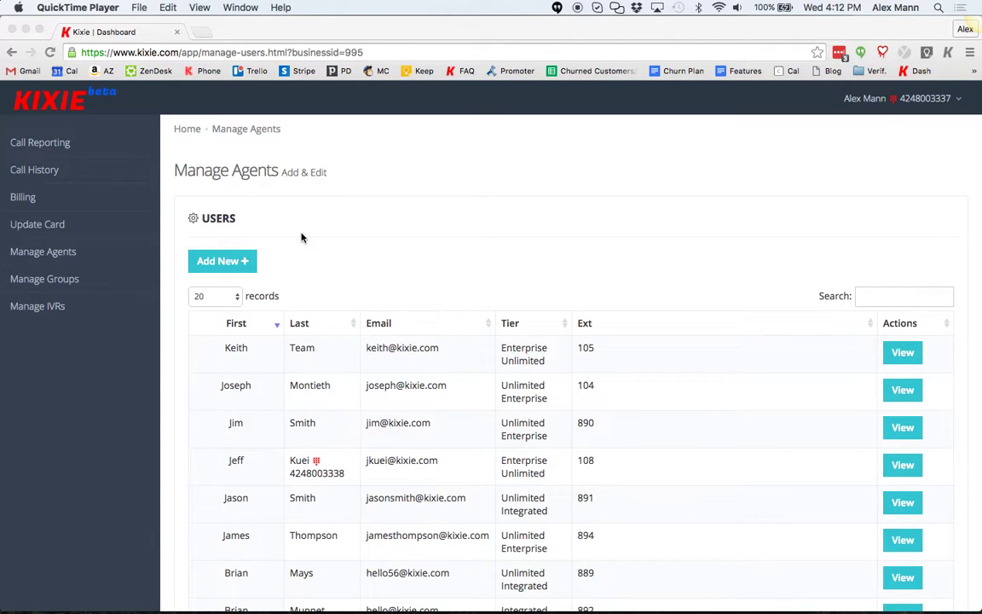
Open the last agent's profile in the Users table to view their Aug 18–31, 2016 answered and missed calls.
{"action": "scroll", "coordinate": [301, 237], "scroll_direction": "down", "scroll_amount": 2}
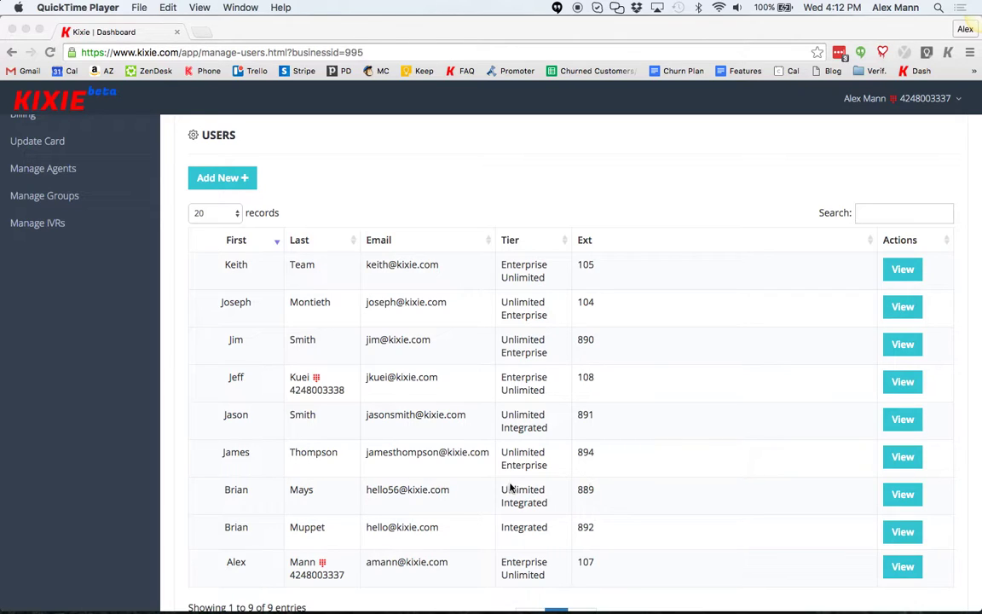
{"action": "left_click", "coordinate": [902, 569]}
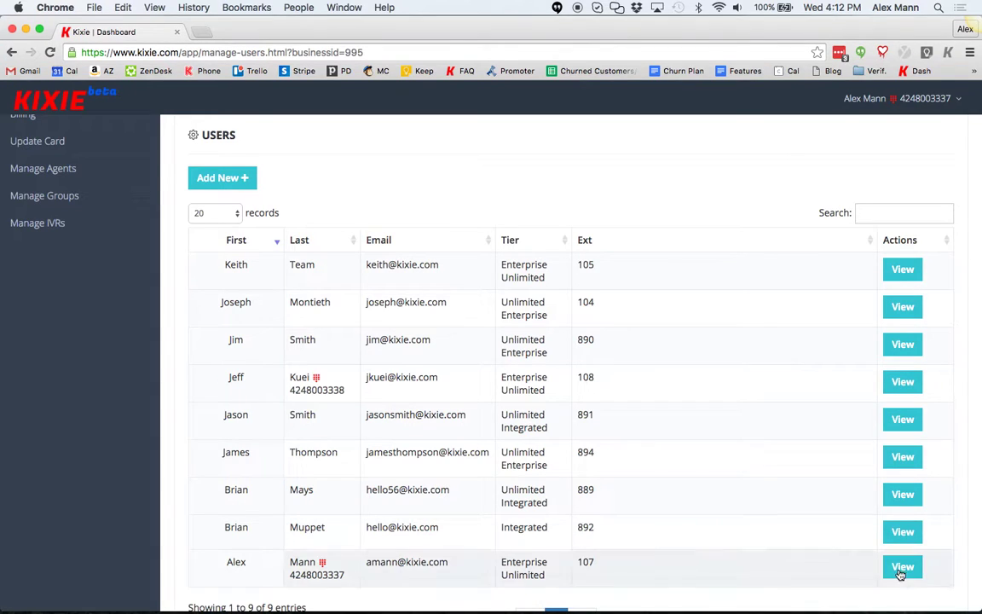
{"action": "left_click", "coordinate": [902, 571]}
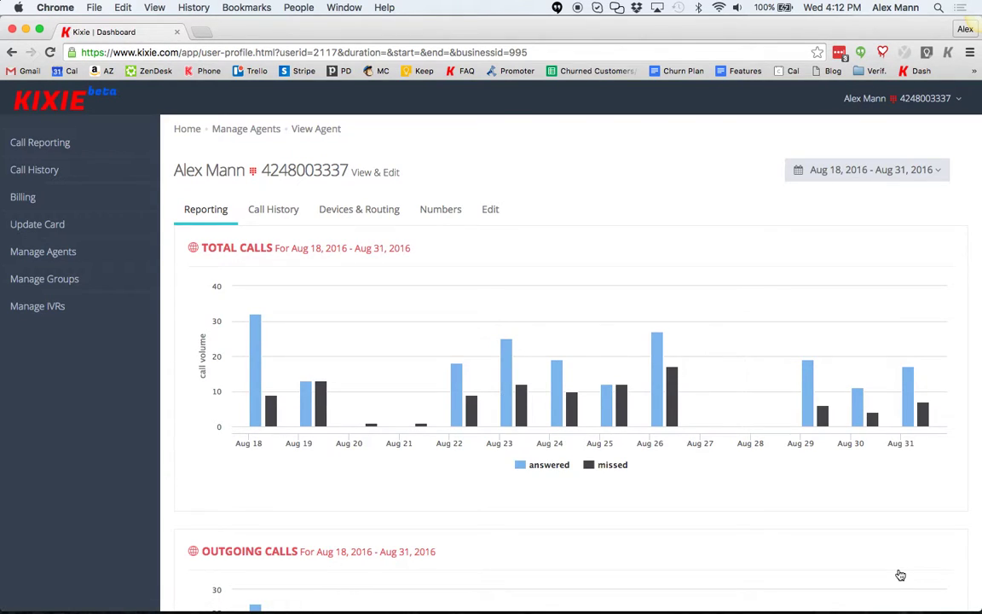
{"action": "mouse_move", "coordinate": [555, 426]}
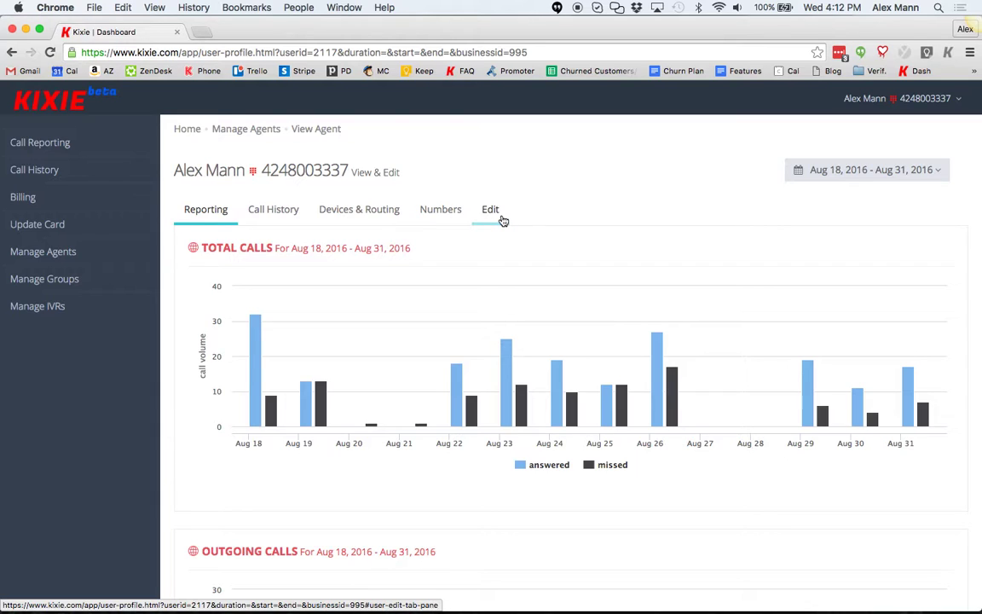
Show the agent's Devices & Routing: 20-second simultaneous ring, 25-second external forward, four devices.
{"action": "left_click", "coordinate": [376, 221]}
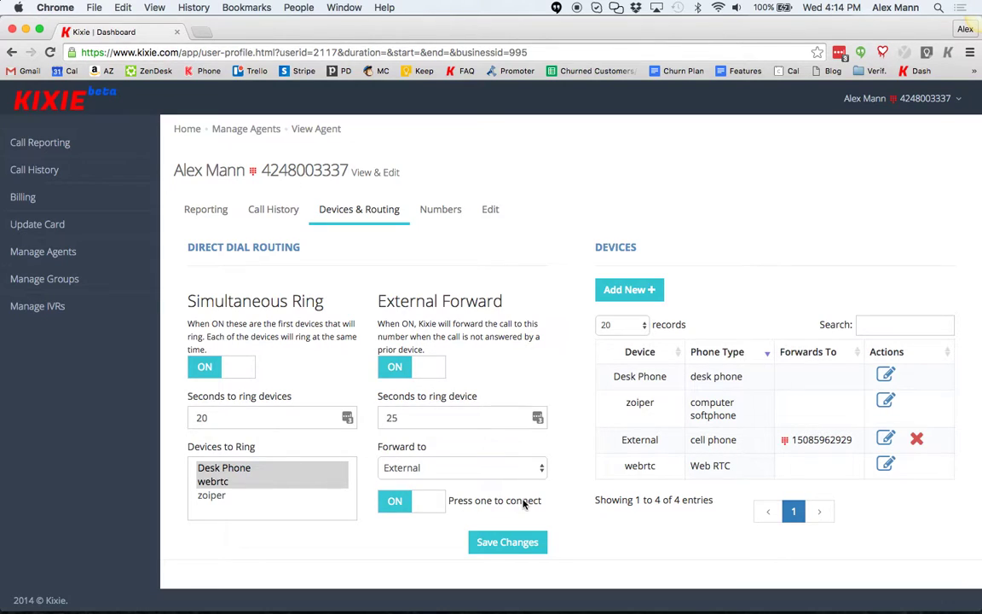
Show the agent's Numbers tab listing their two direct dial numbers.
{"action": "left_click", "coordinate": [441, 211]}
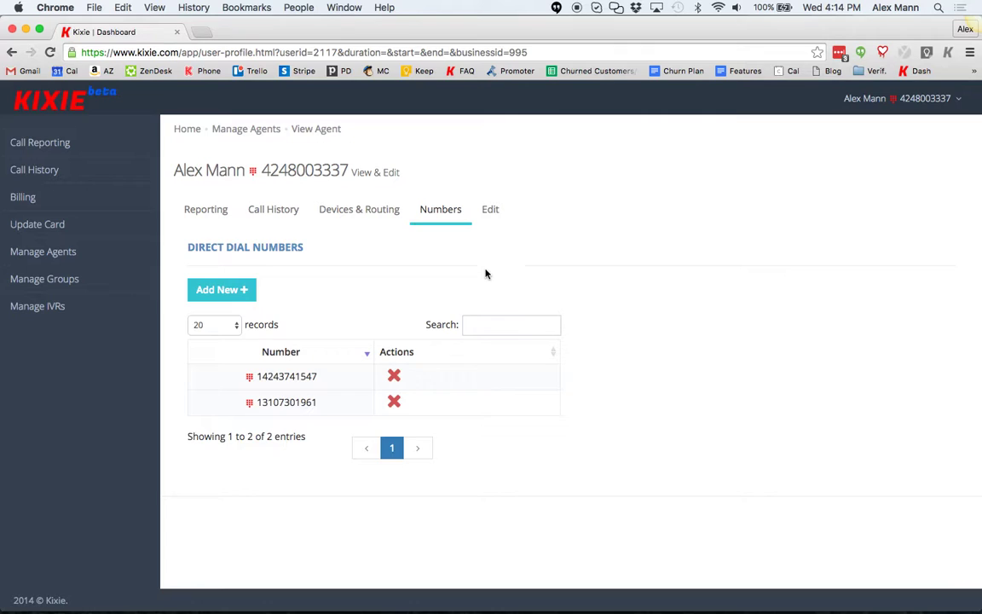
Open the agent's Edit tab showing 294 total calls, Super Admin user type and extension 107.
{"action": "left_click", "coordinate": [495, 221]}
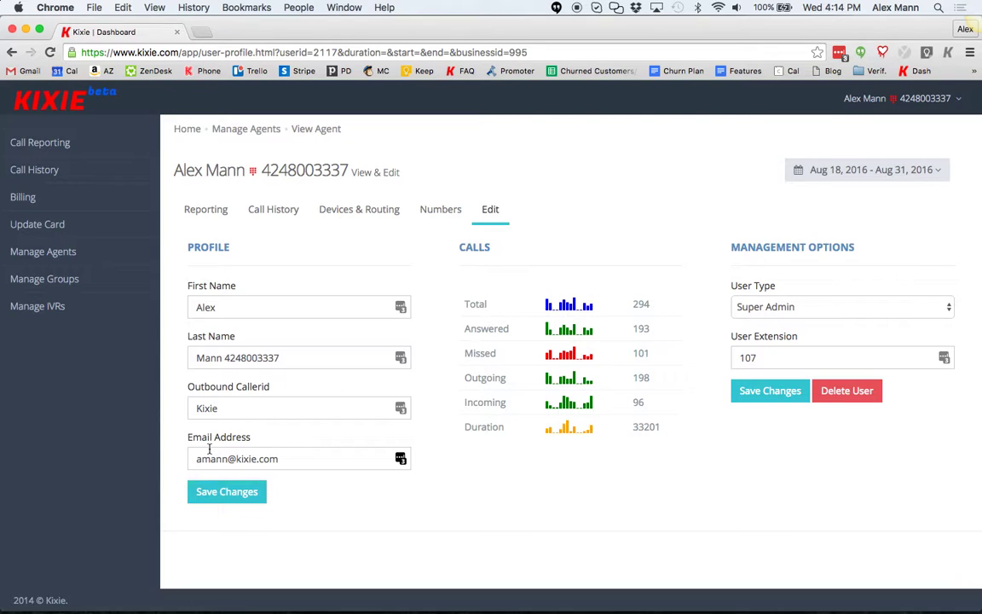
Go to Manage Groups to list the six call groups with greeting, ring music and tiers.
{"action": "left_click", "coordinate": [75, 292]}
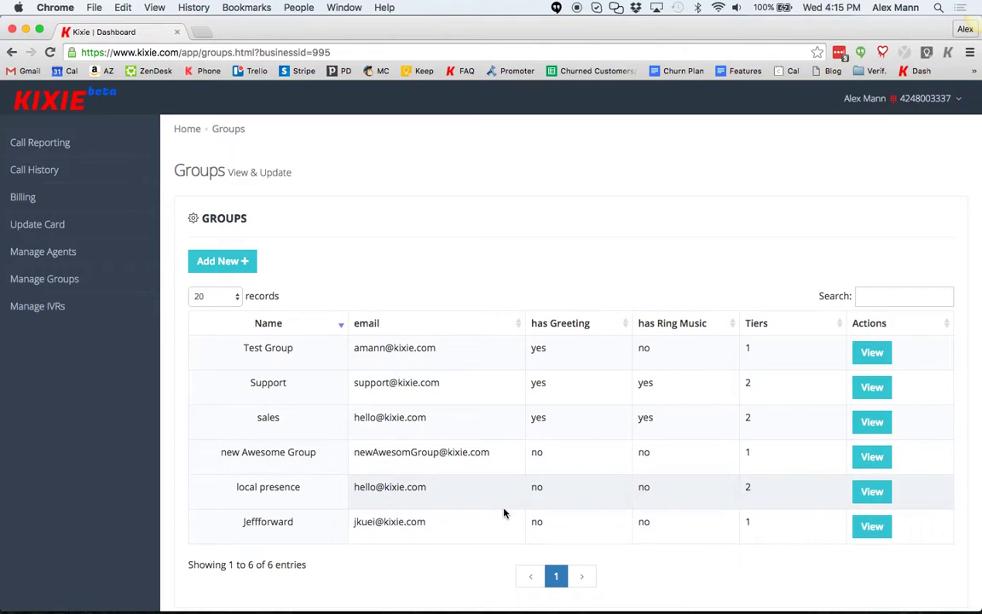
Open the sales group and review its greeting and no-answer choices, keeping Text-to-Speech and Voicemail.
{"action": "left_click", "coordinate": [871, 423]}
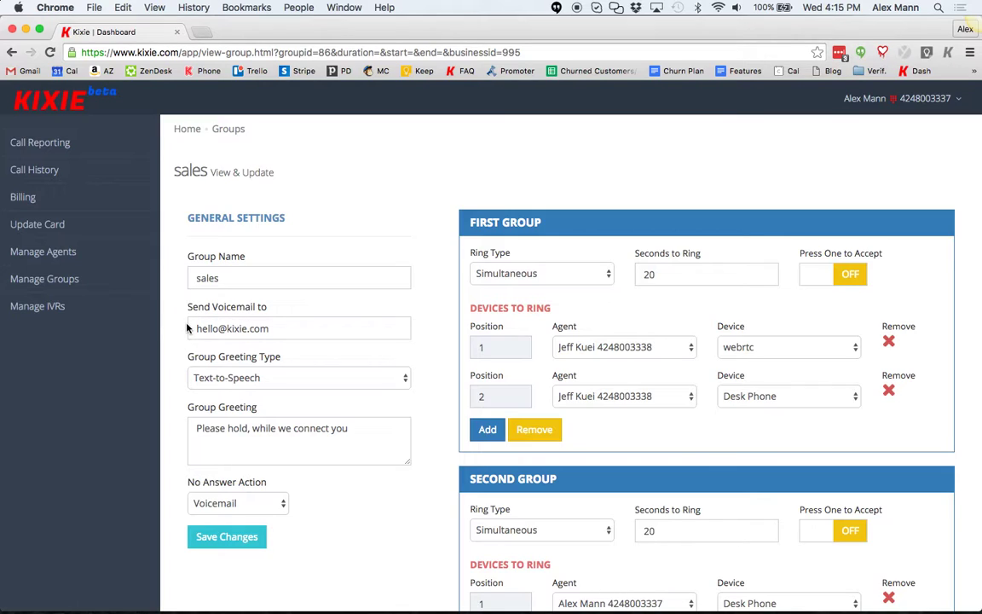
{"action": "left_click", "coordinate": [220, 381]}
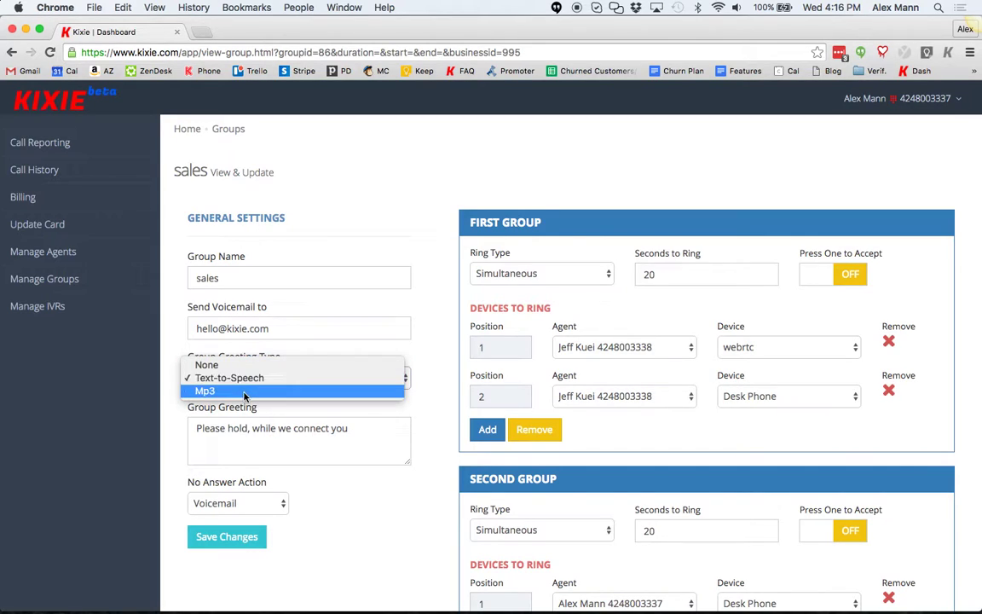
{"action": "left_click", "coordinate": [169, 372]}
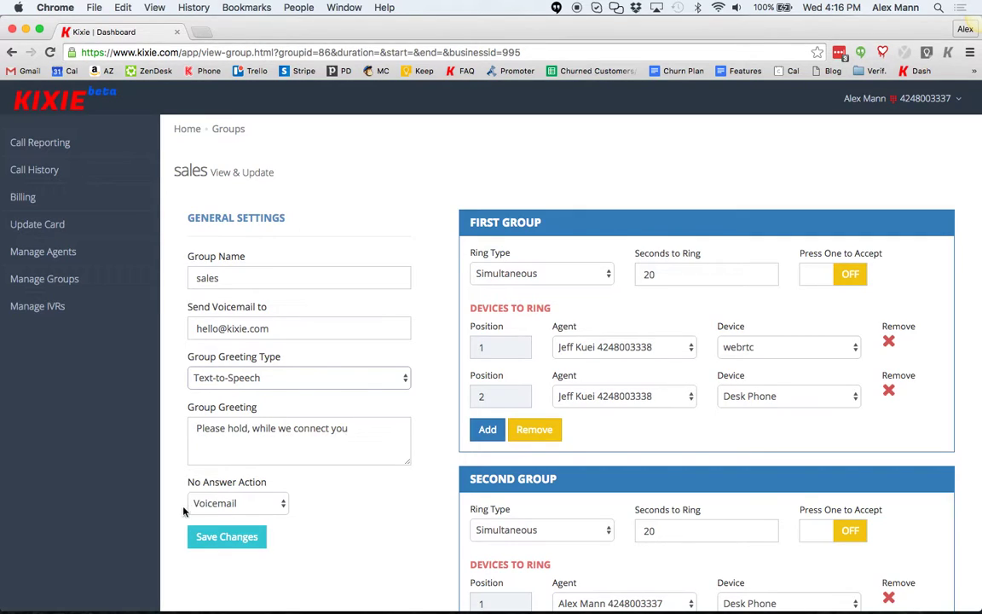
{"action": "left_click", "coordinate": [269, 508]}
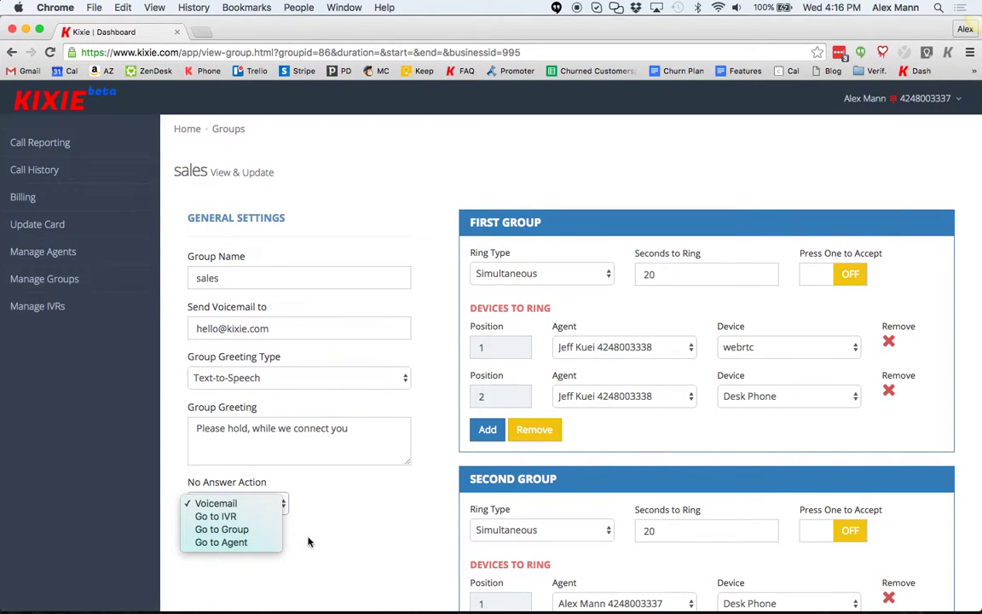
{"action": "left_click", "coordinate": [355, 541]}
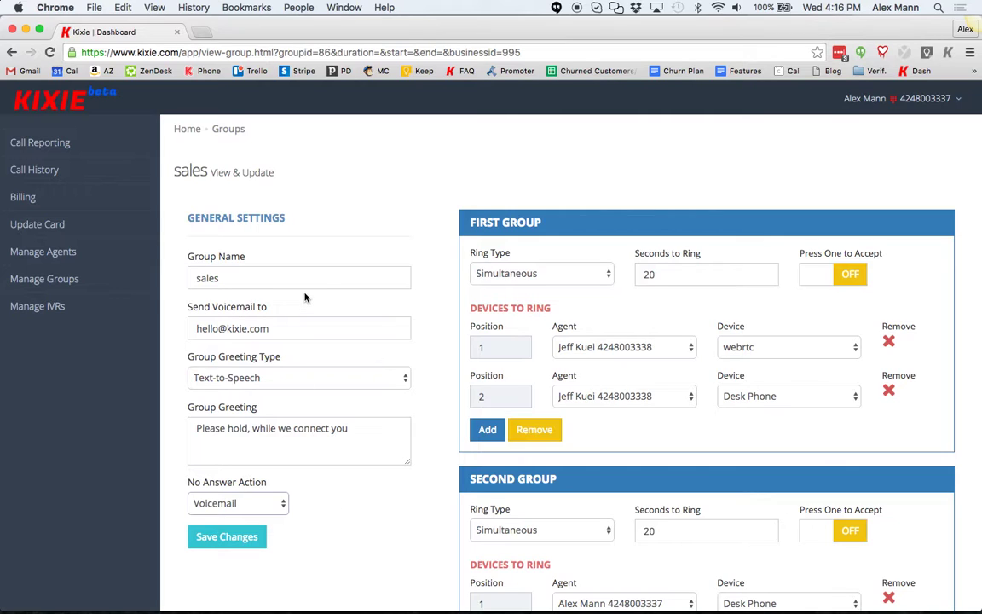
{"action": "scroll", "coordinate": [409, 558], "scroll_direction": "down", "scroll_amount": 3}
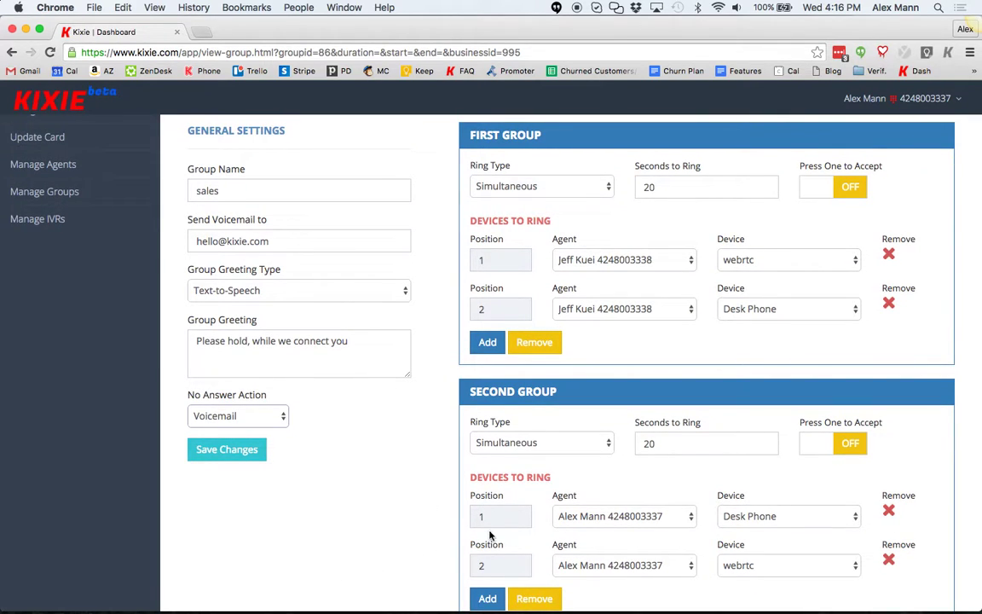
{"action": "scroll", "coordinate": [554, 400], "scroll_direction": "down", "scroll_amount": 3}
{"action": "scroll", "coordinate": [636, 449], "scroll_direction": "up", "scroll_amount": 5}
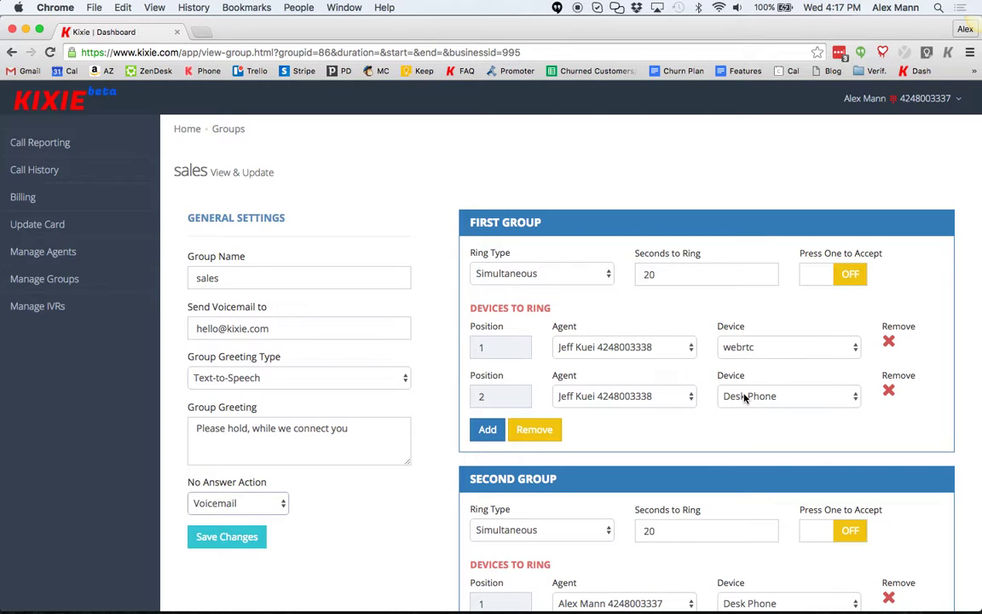
{"action": "scroll", "coordinate": [421, 469], "scroll_direction": "down", "scroll_amount": 5}
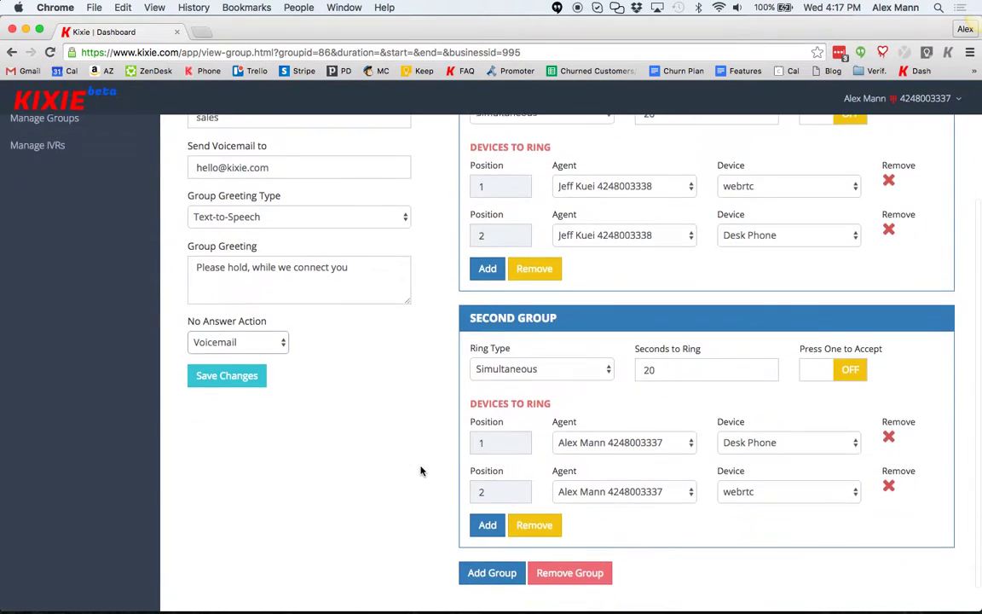
{"action": "scroll", "coordinate": [421, 470], "scroll_direction": "down", "scroll_amount": 2}
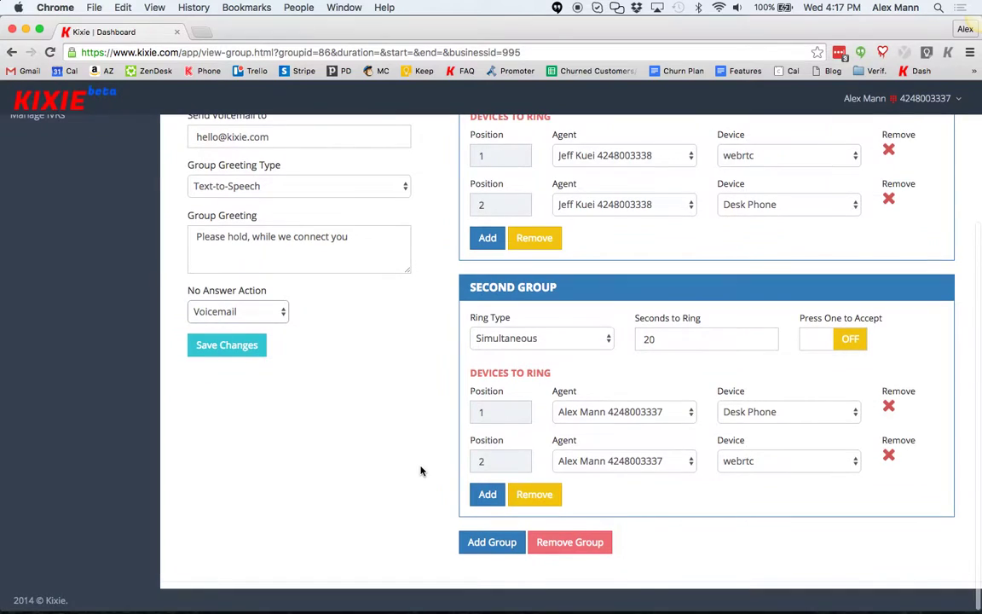
{"action": "left_click", "coordinate": [283, 313]}
{"action": "left_click", "coordinate": [343, 365]}
{"action": "scroll", "coordinate": [344, 366], "scroll_direction": "up", "scroll_amount": 5}
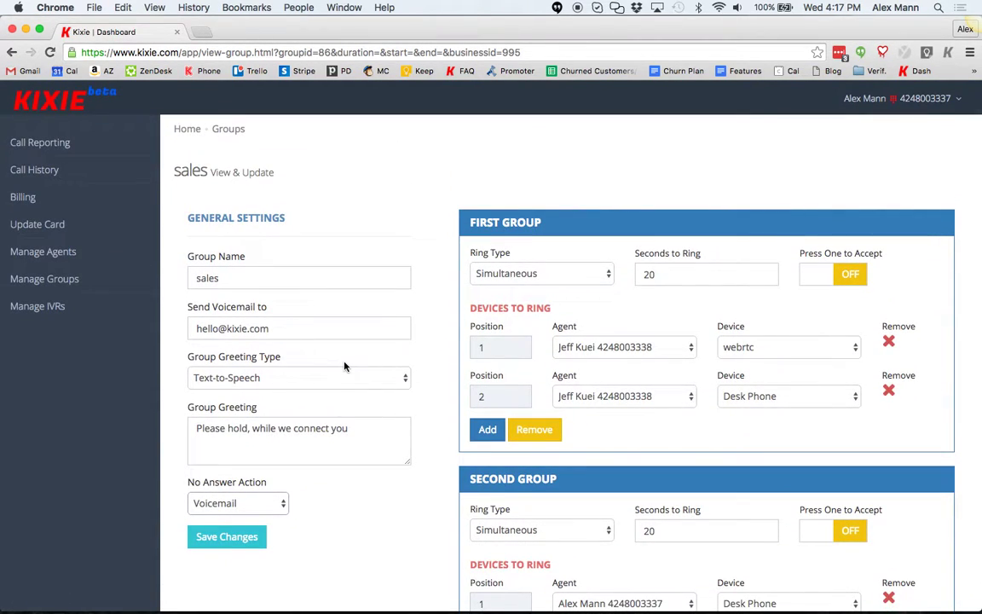
Go to Manage IVRs and scroll the table to the primary IVR with its 9 options.
{"action": "left_click", "coordinate": [104, 305]}
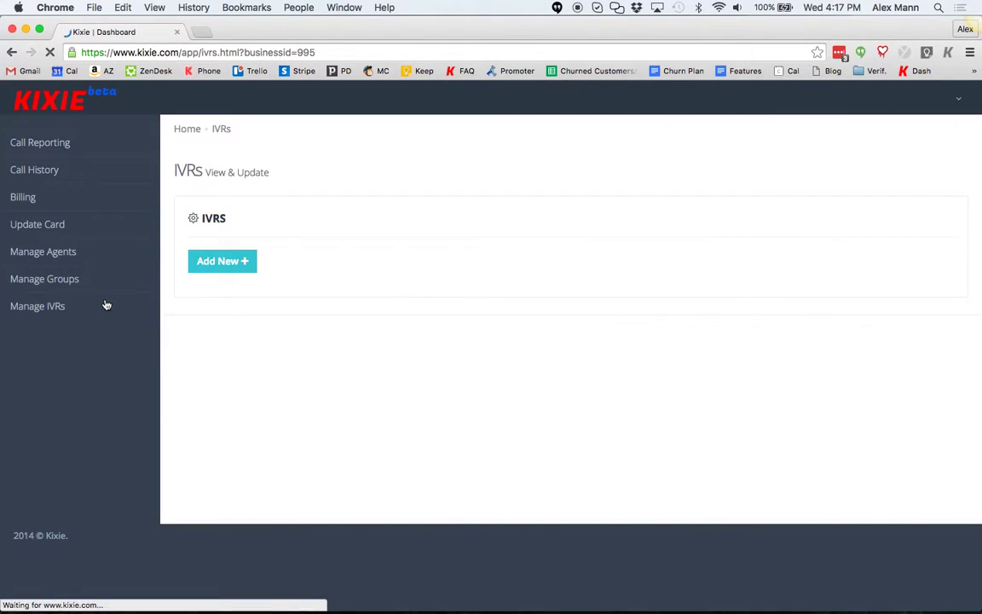
{"action": "scroll", "coordinate": [426, 405], "scroll_direction": "down", "scroll_amount": 2}
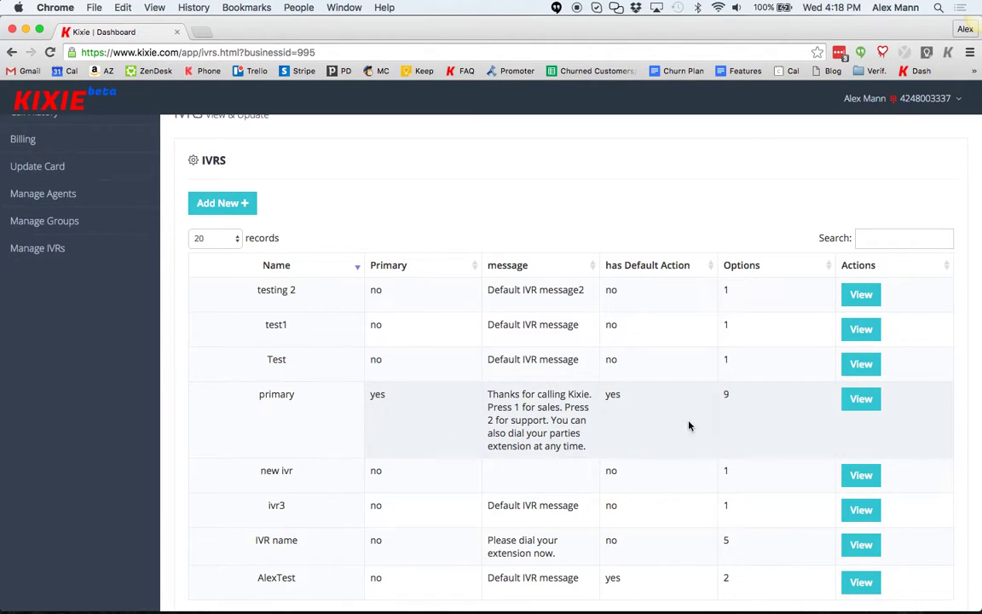
Open the primary IVR, keep its Text-to-Speech greeting, and scroll through its nine digit options.
{"action": "left_click", "coordinate": [861, 398]}
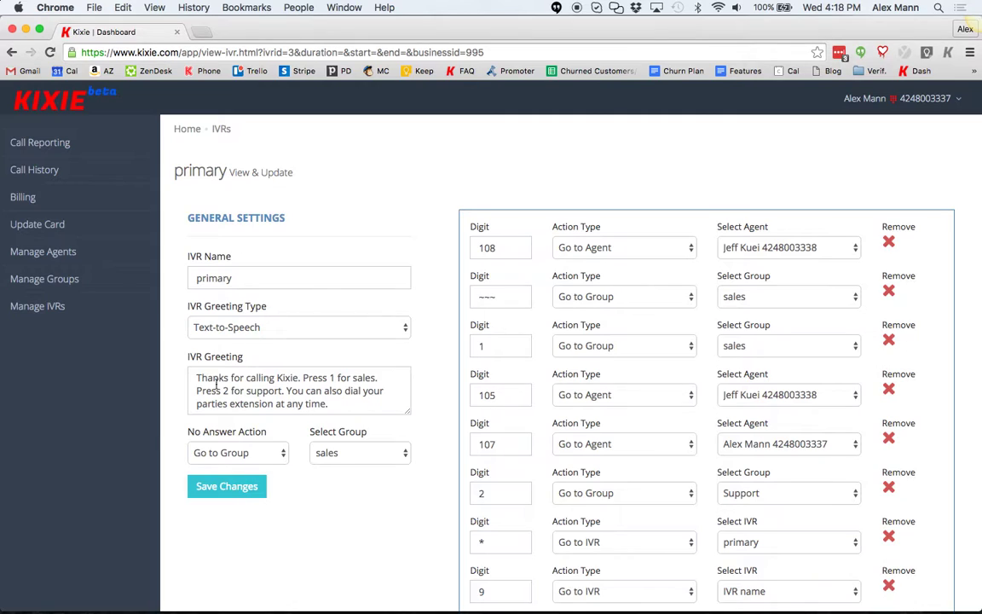
{"action": "left_click", "coordinate": [262, 335]}
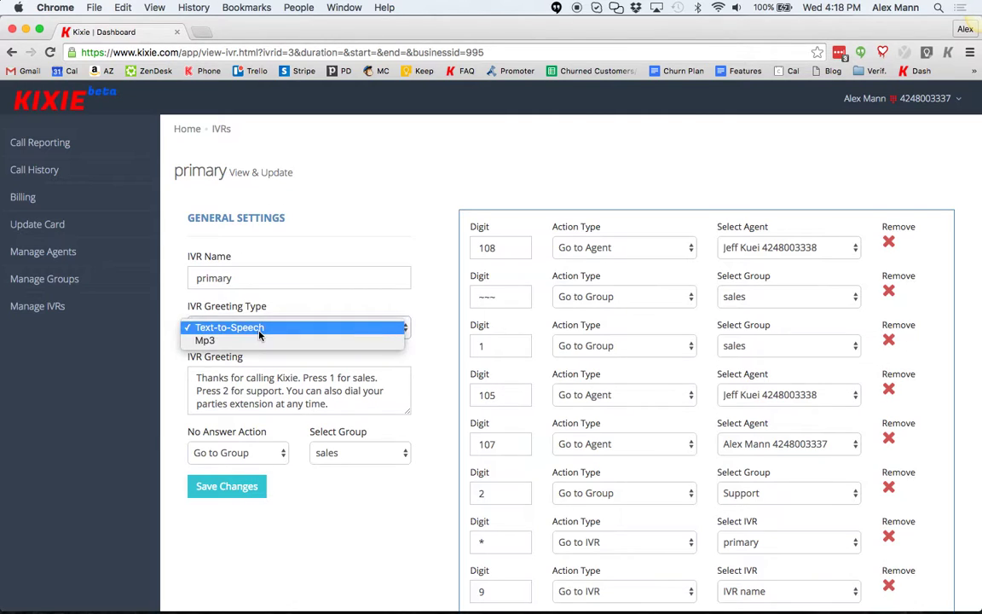
{"action": "left_click", "coordinate": [263, 328]}
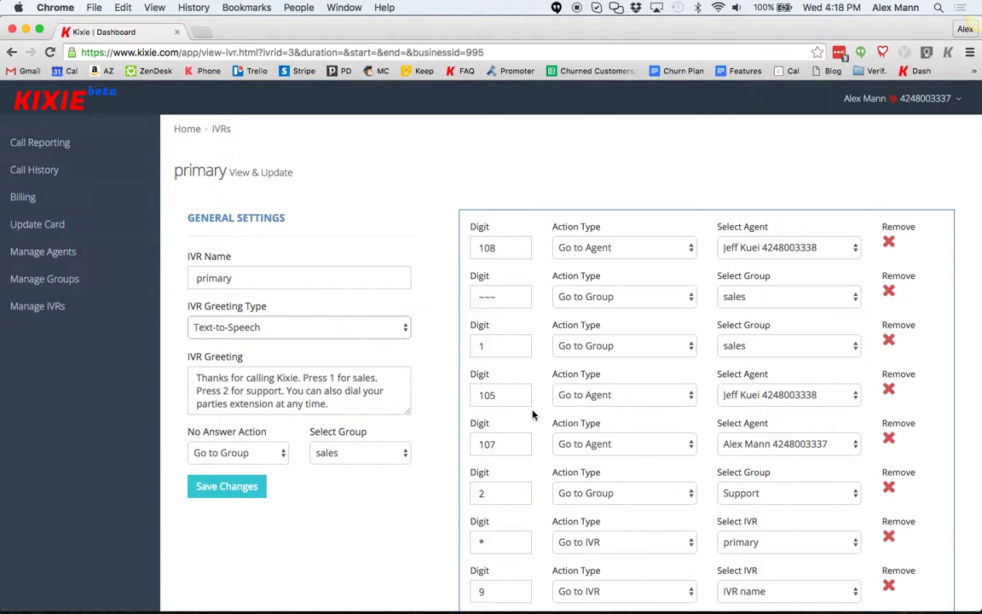
{"action": "scroll", "coordinate": [533, 412], "scroll_direction": "down", "scroll_amount": 3}
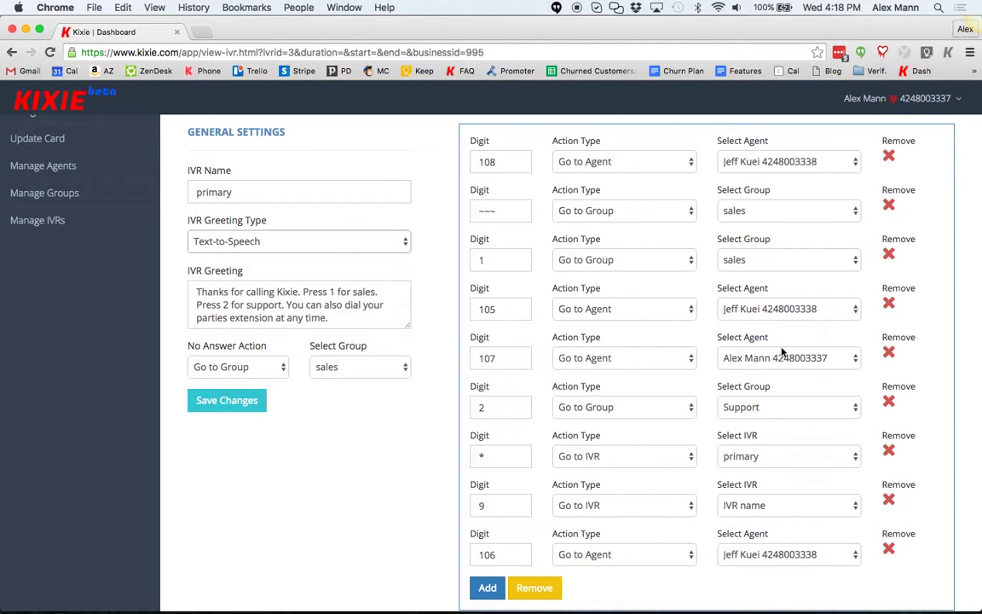
{"action": "left_click", "coordinate": [632, 268]}
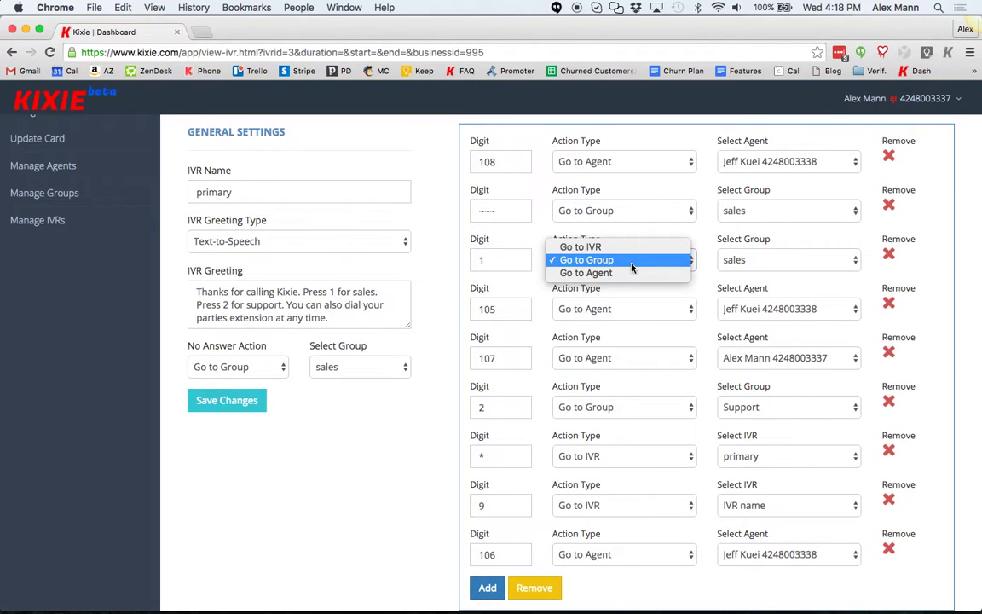
{"action": "left_click", "coordinate": [631, 264]}
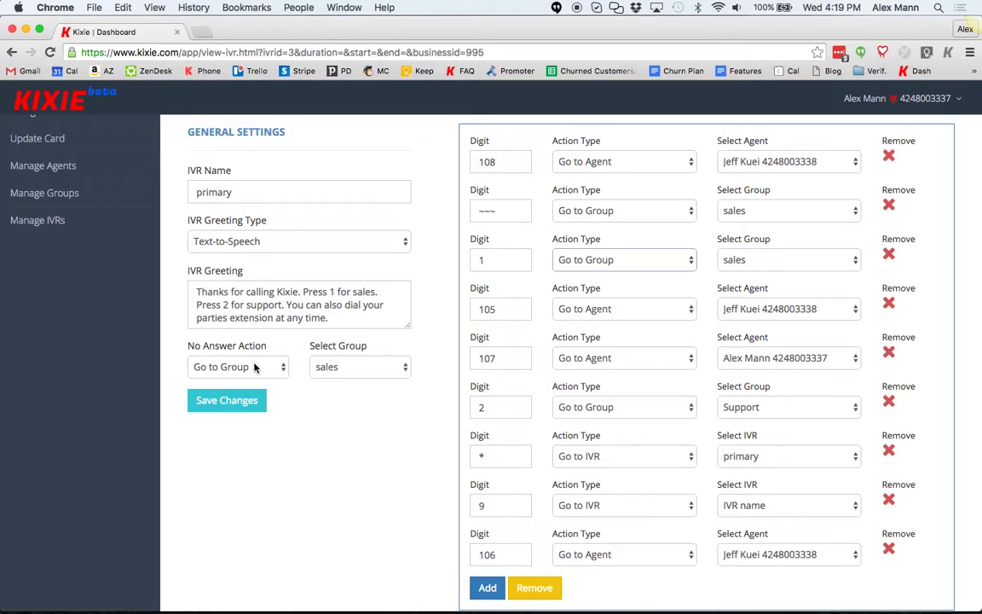
{"action": "left_click", "coordinate": [230, 371]}
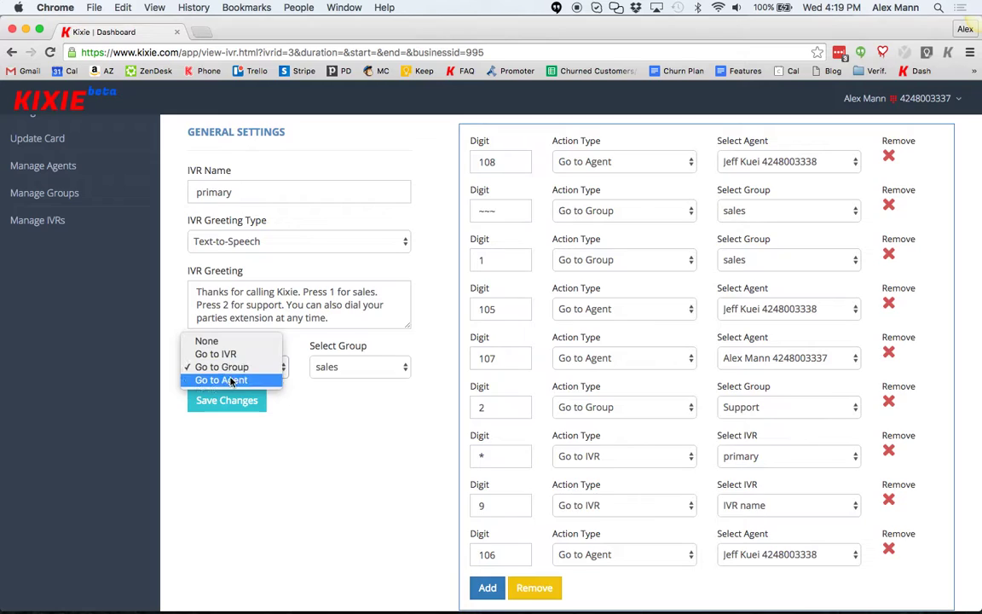
{"action": "left_click", "coordinate": [378, 442]}
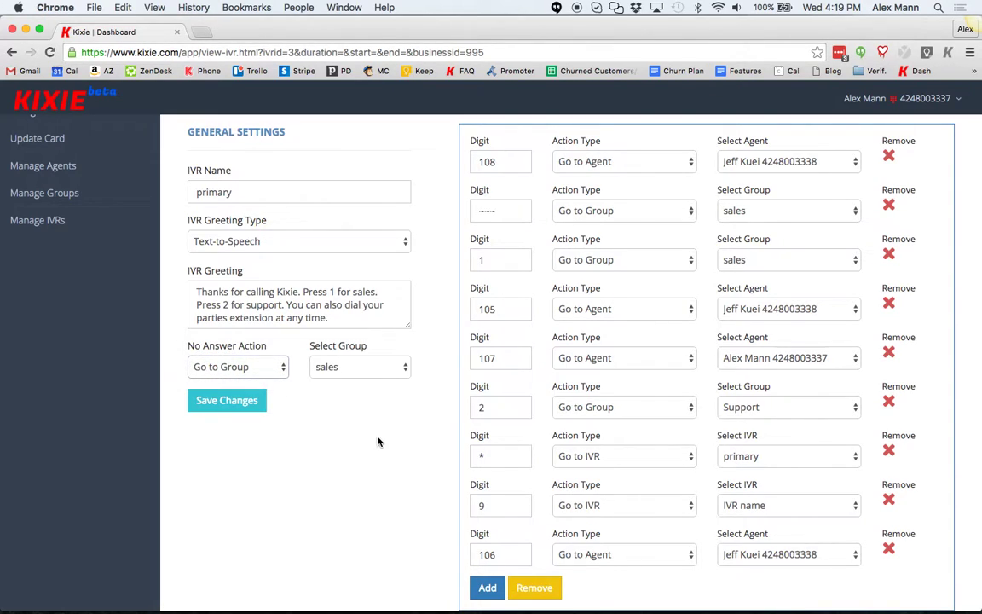